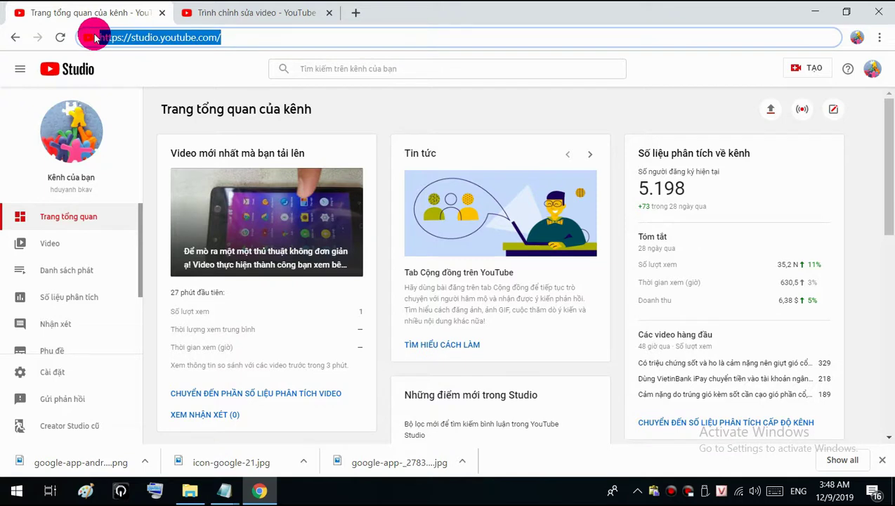
- Open the newest uploaded video, about the motorbike key, from the channel's video list in the video editor
{"action": "left_click", "coordinate": [236, 39]}
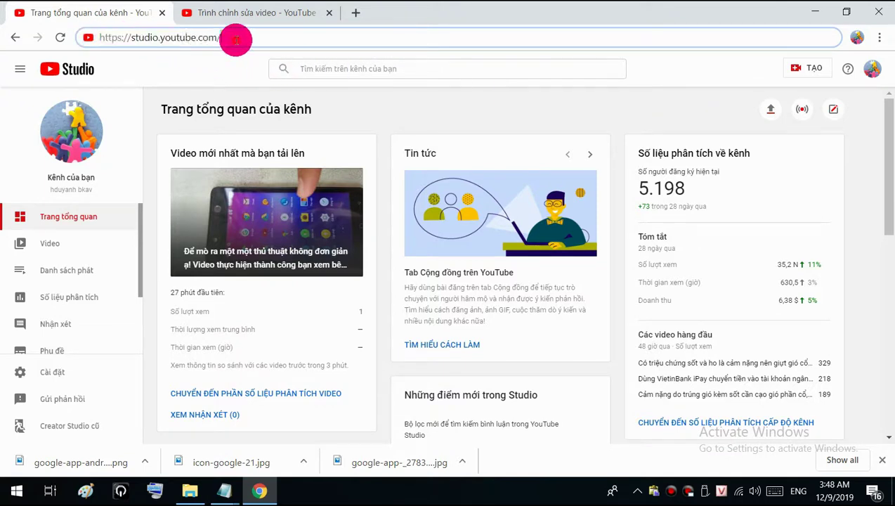
{"action": "left_click_drag", "start_coordinate": [236, 39], "coordinate": [87, 44]}
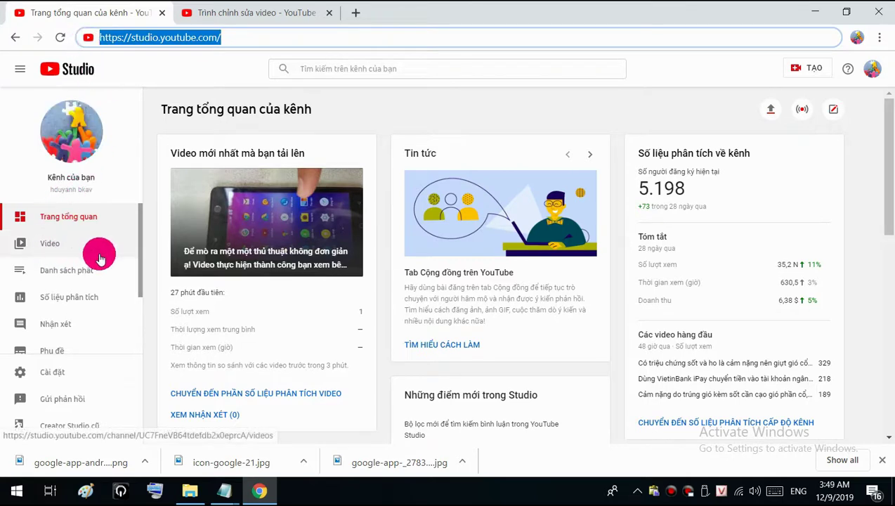
{"action": "left_click", "coordinate": [52, 248]}
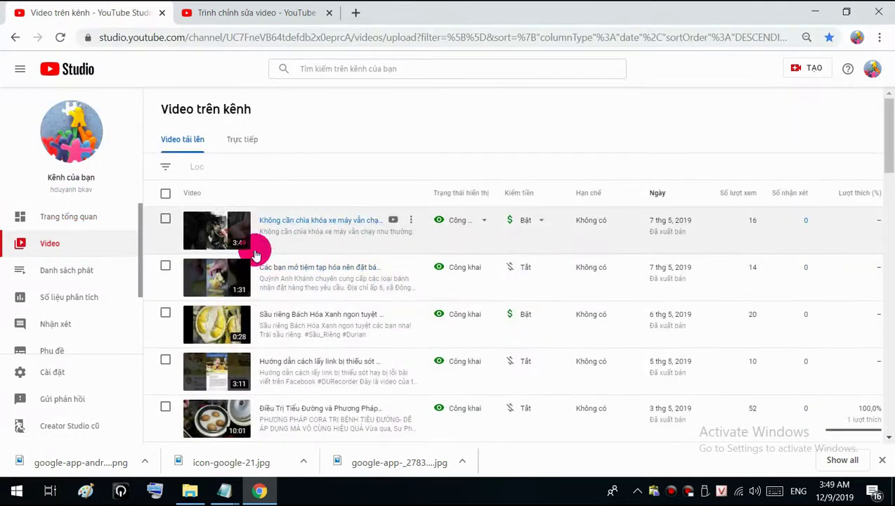
{"action": "left_click", "coordinate": [316, 222]}
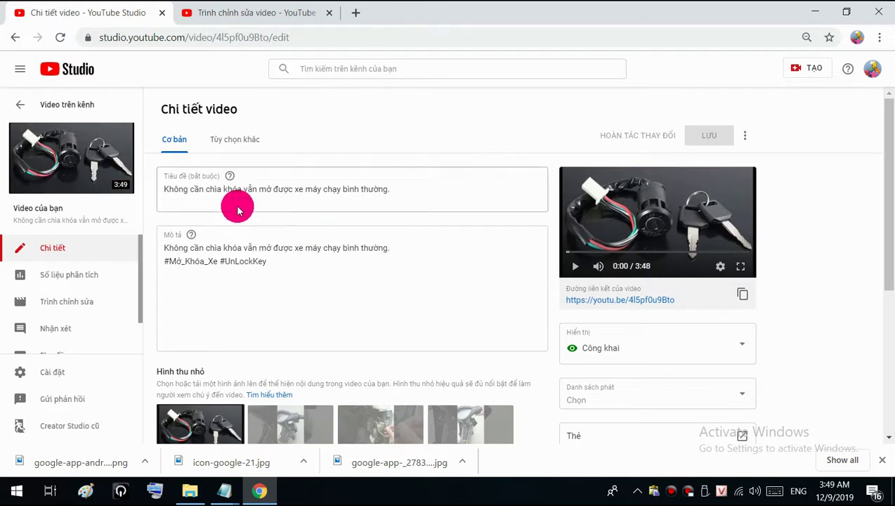
{"action": "scroll", "coordinate": [58, 280], "scroll_direction": "down", "scroll_amount": 1}
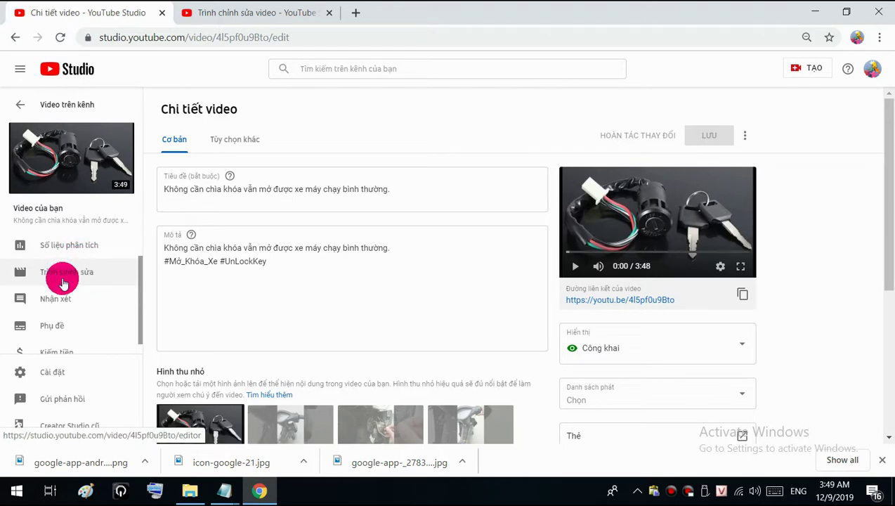
{"action": "left_click", "coordinate": [67, 279]}
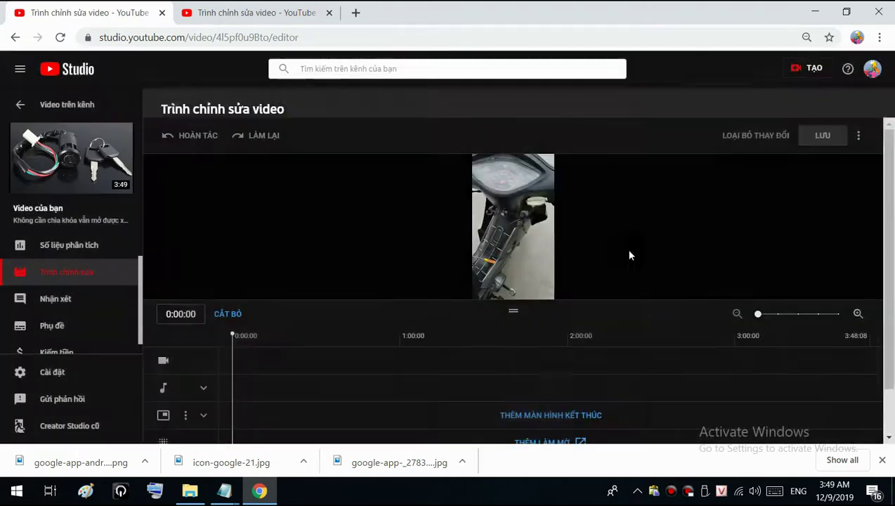
- Place the playhead at 0:06:00 and start trimming the video
{"action": "left_click", "coordinate": [540, 238]}
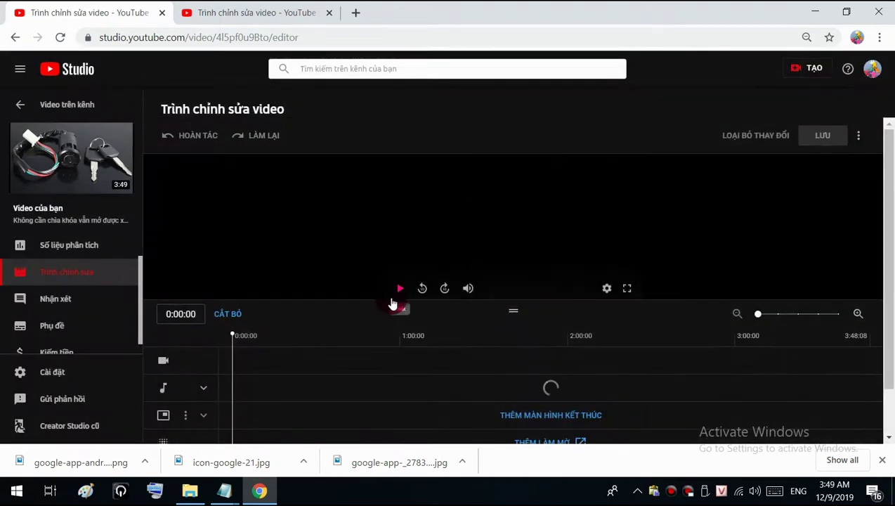
{"action": "left_click", "coordinate": [338, 337]}
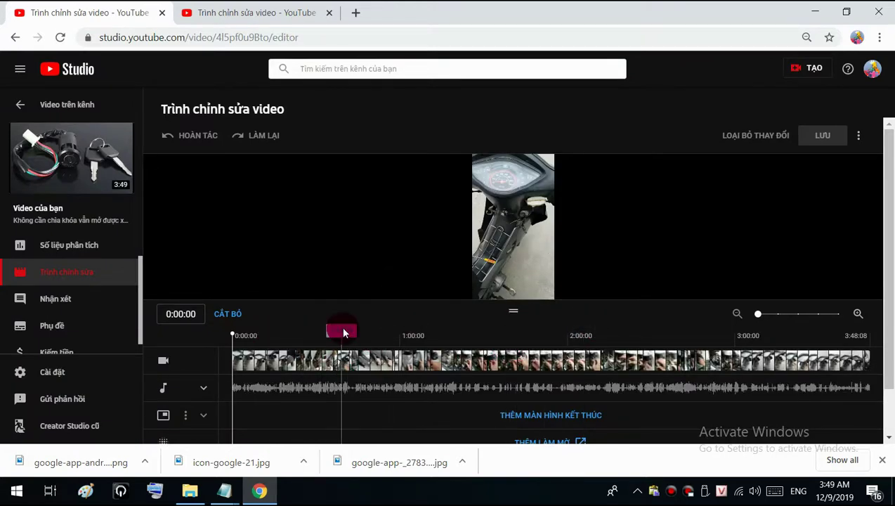
{"action": "left_click", "coordinate": [277, 345]}
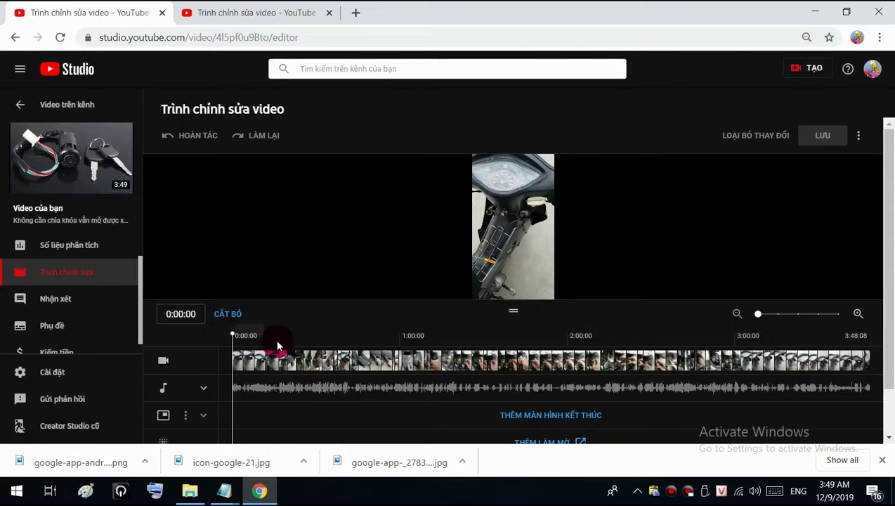
{"action": "left_click", "coordinate": [226, 315]}
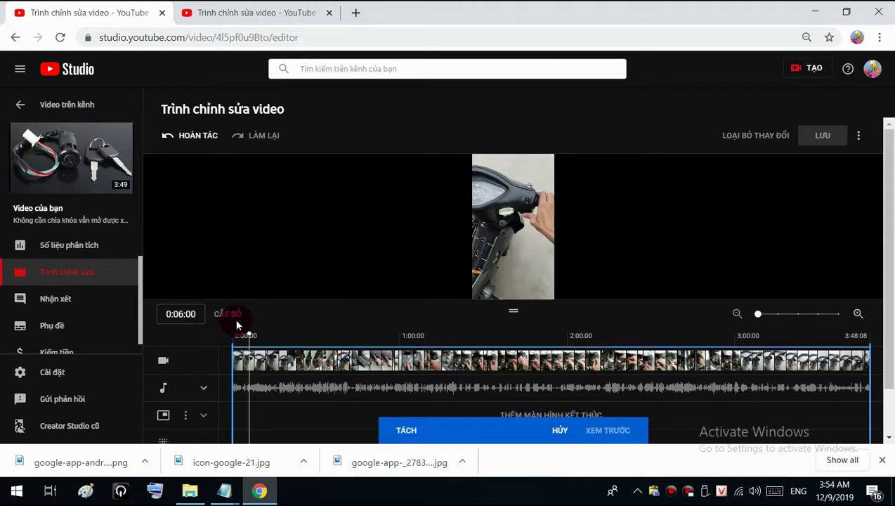
- Move the playhead to 0:24:19 and play the video briefly from there
{"action": "left_click", "coordinate": [444, 392]}
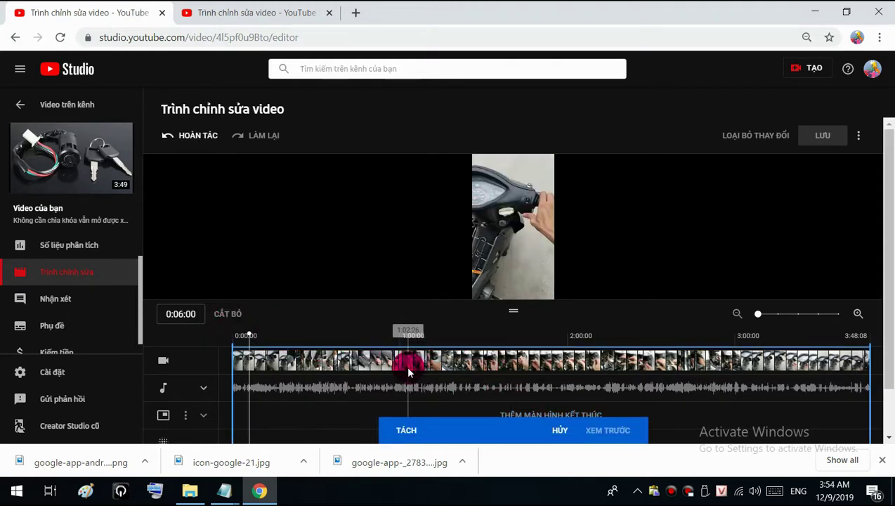
{"action": "left_click", "coordinate": [300, 342]}
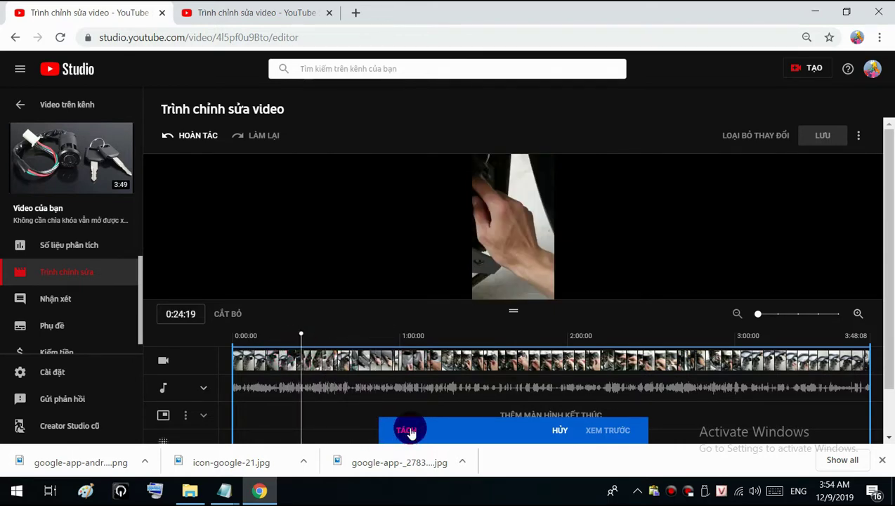
{"action": "left_click", "coordinate": [399, 292]}
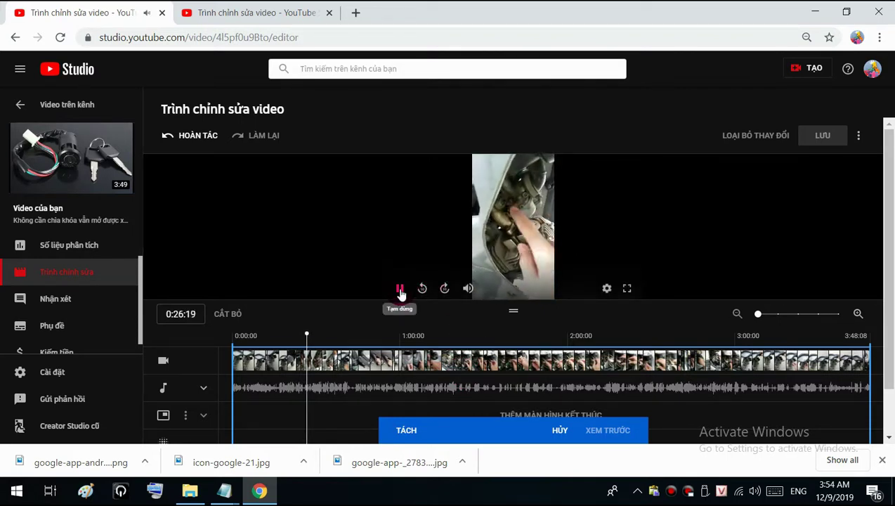
{"action": "left_click", "coordinate": [400, 292]}
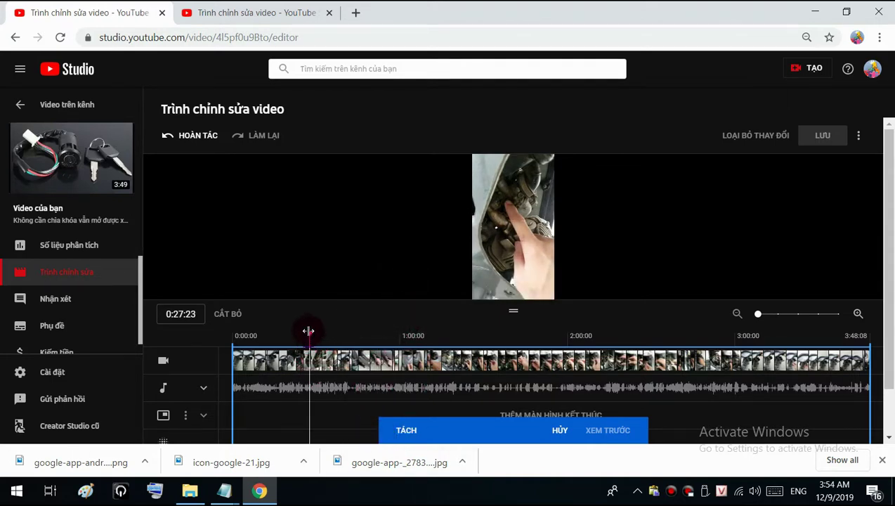
- Set the playhead time to 0:32:27 and split the video there
{"action": "mouse_move", "coordinate": [308, 331]}
{"action": "left_mouse_down"}
{"action": "mouse_move", "coordinate": [293, 330]}
{"action": "mouse_move", "coordinate": [322, 334]}
{"action": "left_mouse_up"}
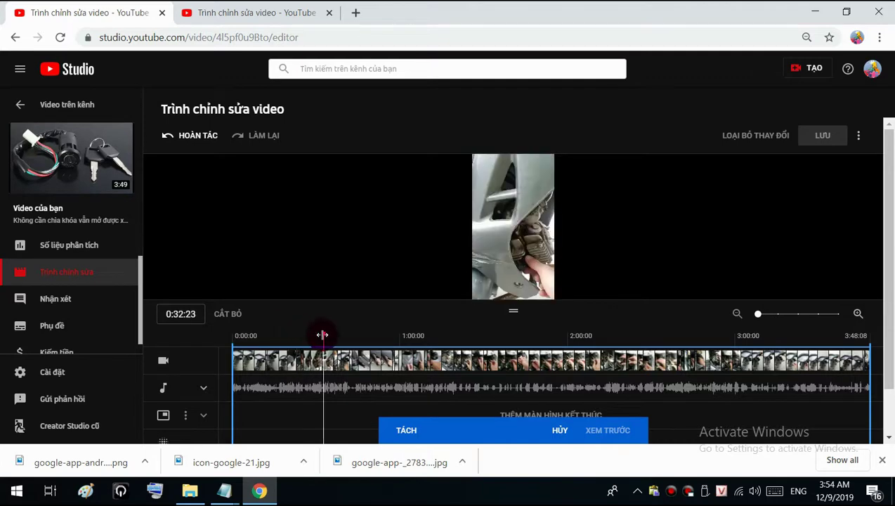
{"action": "left_click", "coordinate": [183, 315]}
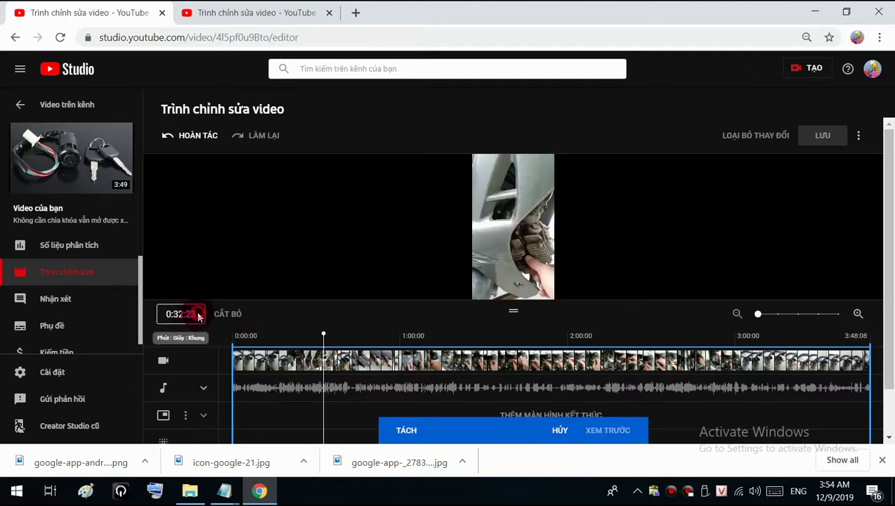
{"action": "left_click", "coordinate": [198, 314]}
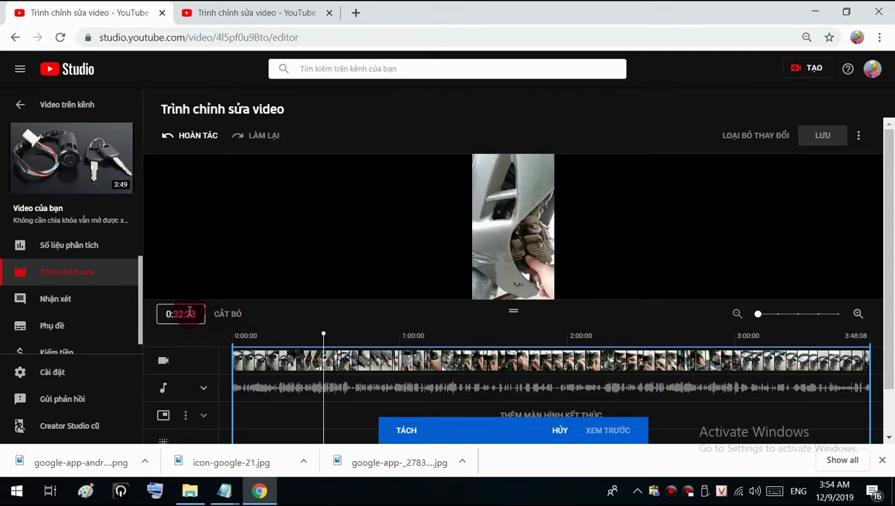
{"action": "key", "text": "BackSpace"}
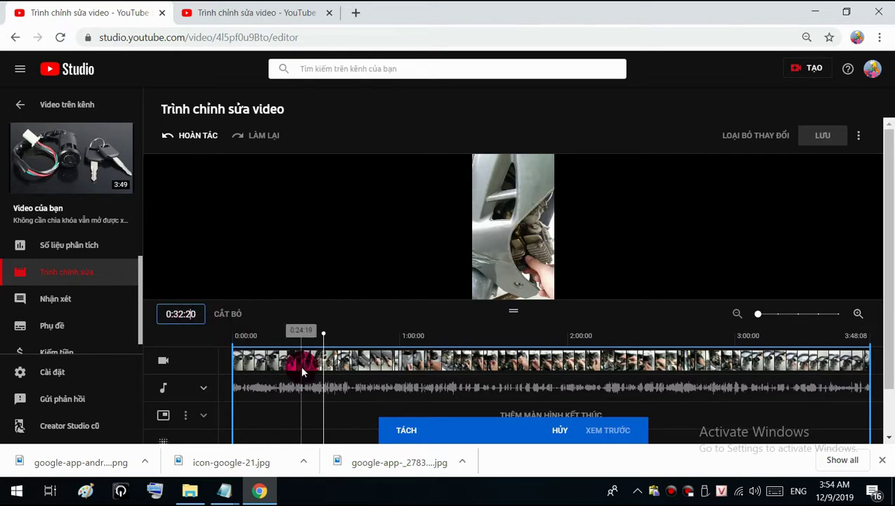
{"action": "type", "text": "7"}
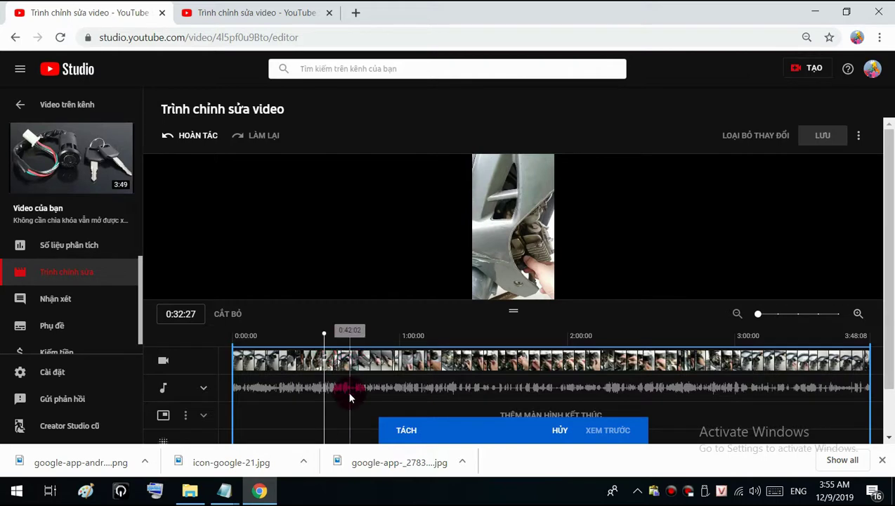
{"action": "left_click", "coordinate": [410, 434]}
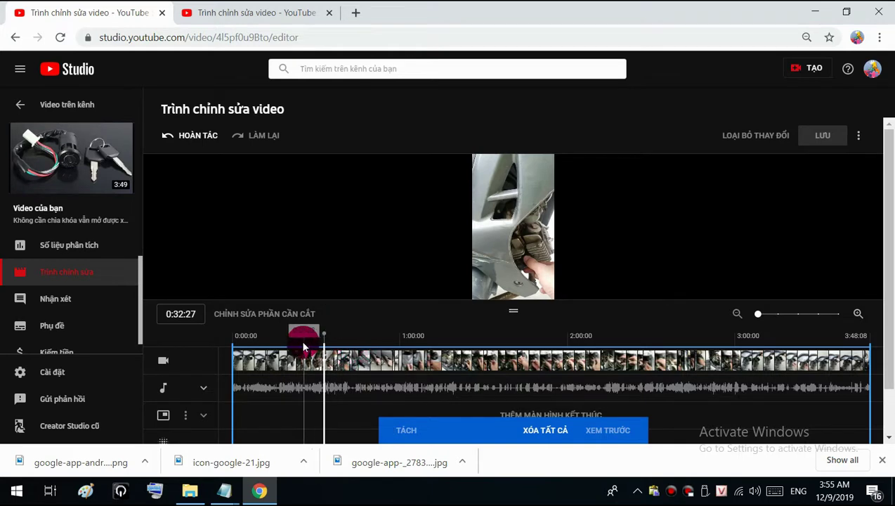
- Move the playhead back to 0:24:19 and split the video at that point
{"action": "left_click_drag", "start_coordinate": [304, 346], "coordinate": [352, 344]}
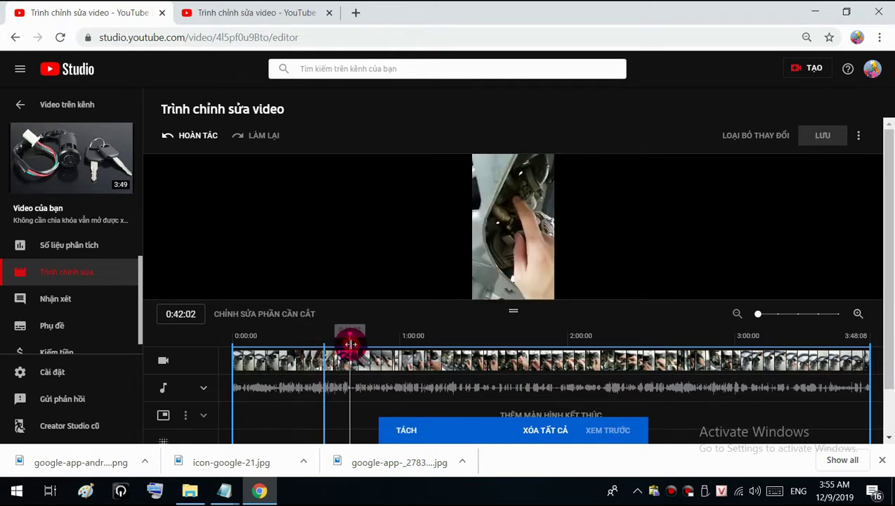
{"action": "left_click", "coordinate": [301, 349]}
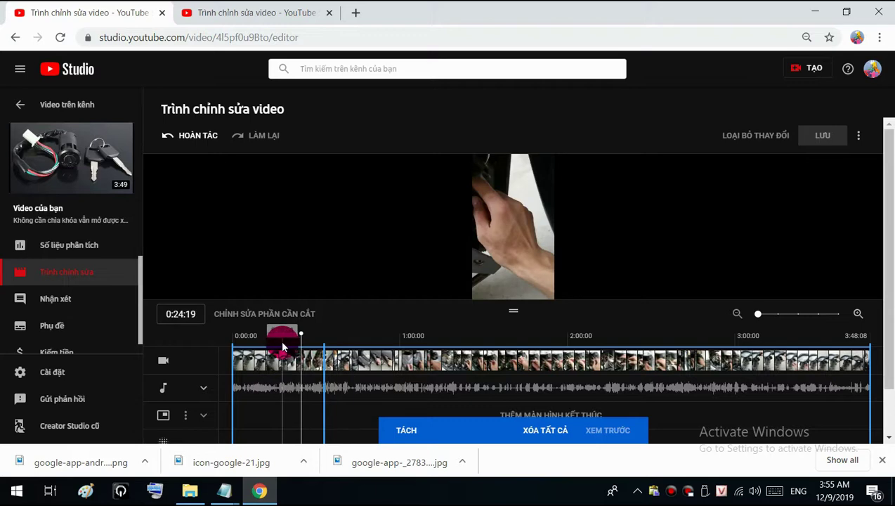
{"action": "left_click", "coordinate": [402, 430]}
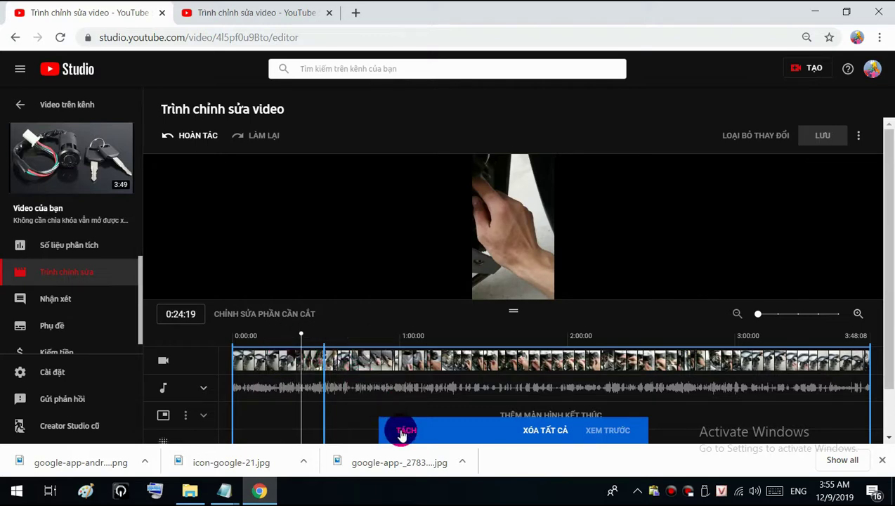
{"action": "left_click", "coordinate": [318, 359]}
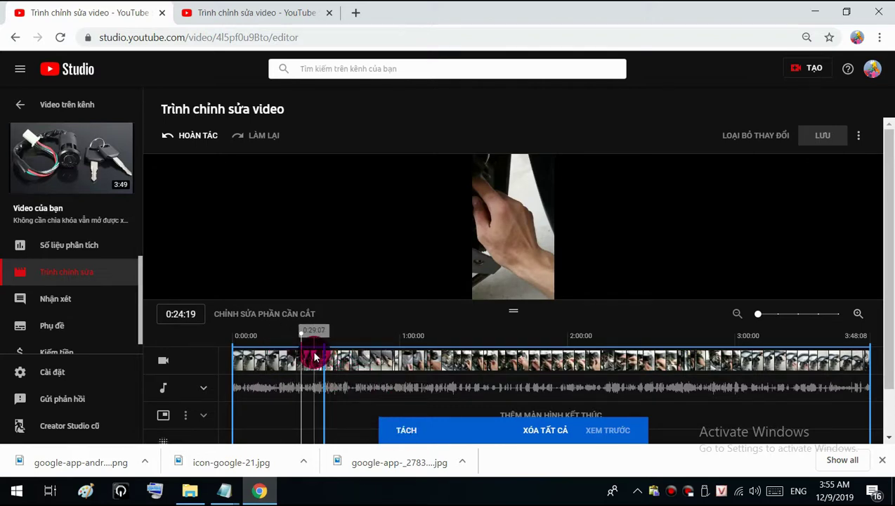
{"action": "left_click", "coordinate": [409, 433]}
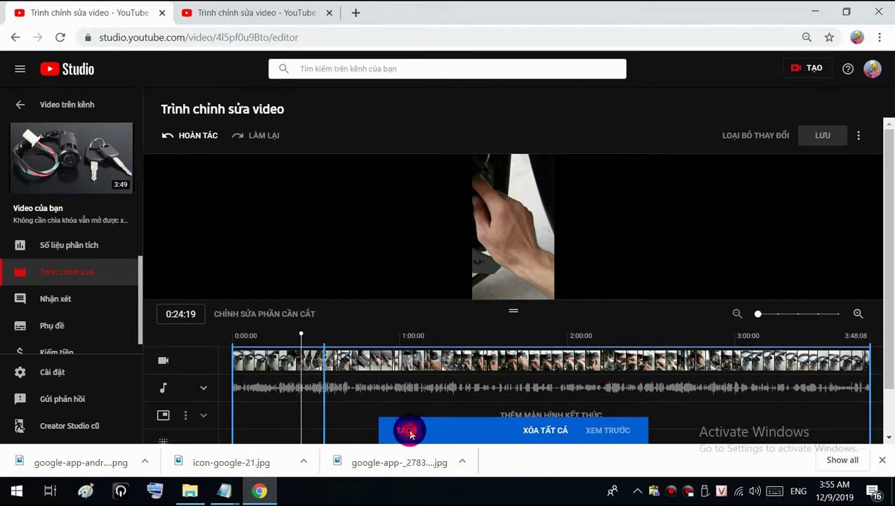
- Cut out the section between the splits at 0:24:19 and 0:32:27 by adjusting the split edges
{"action": "left_click", "coordinate": [324, 365]}
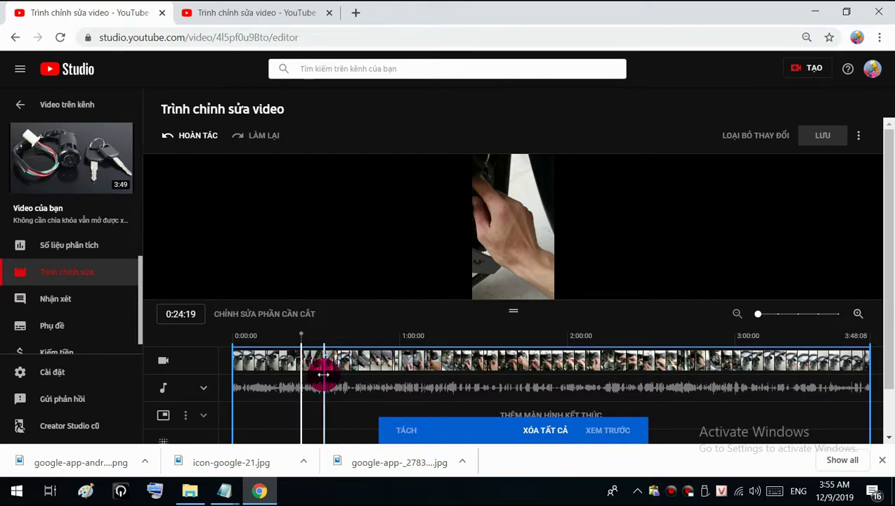
{"action": "mouse_move", "coordinate": [323, 374]}
{"action": "left_mouse_down"}
{"action": "mouse_move", "coordinate": [302, 372]}
{"action": "mouse_move", "coordinate": [328, 375]}
{"action": "left_mouse_up"}
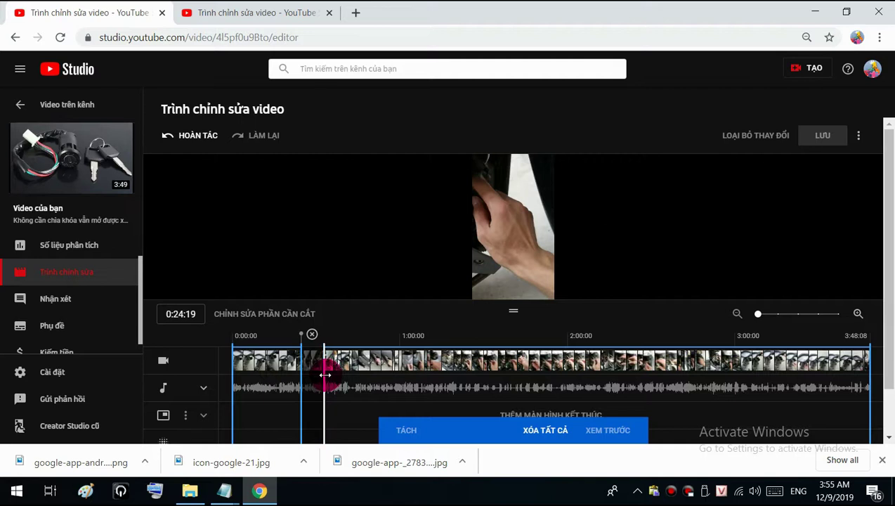
{"action": "left_click_drag", "start_coordinate": [326, 375], "coordinate": [328, 375]}
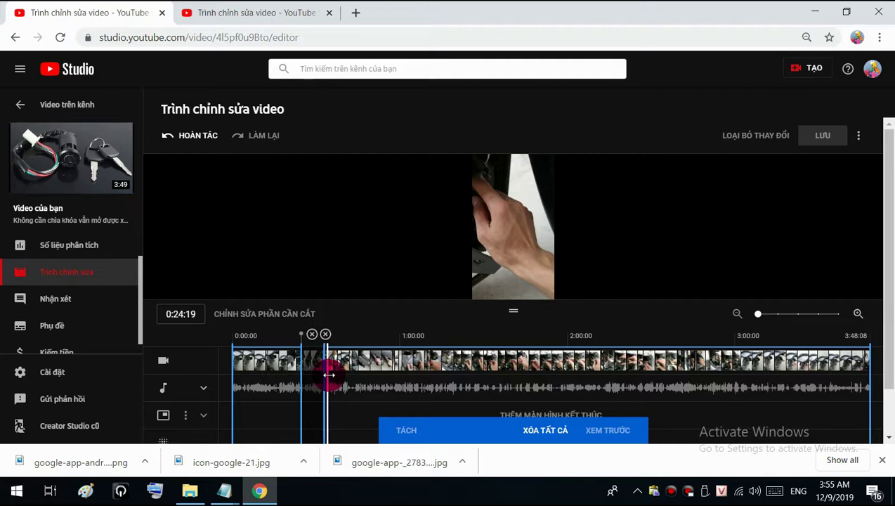
{"action": "left_click_drag", "start_coordinate": [328, 375], "coordinate": [326, 374]}
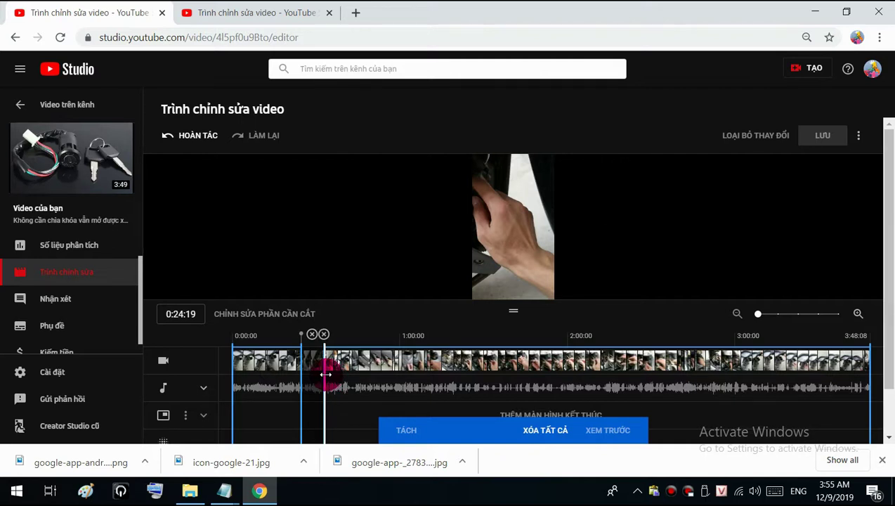
{"action": "left_click_drag", "start_coordinate": [325, 374], "coordinate": [326, 373]}
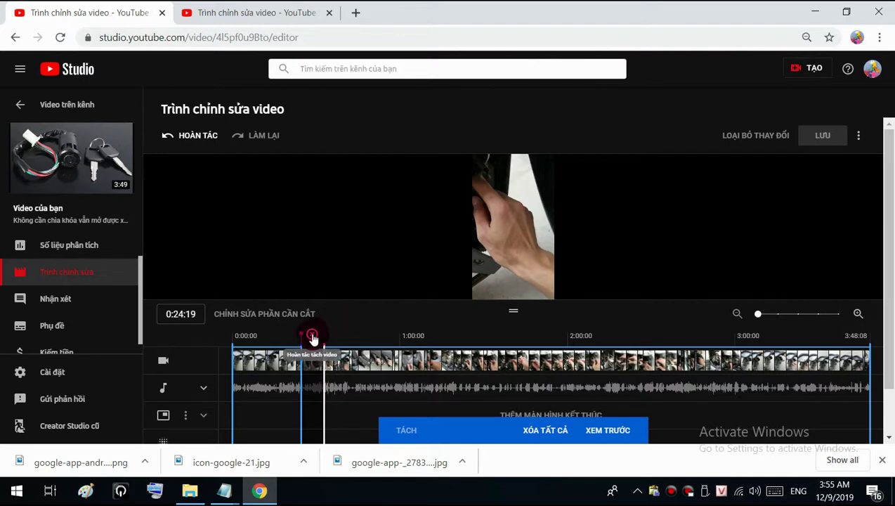
- Restore the removed section between the two splits, and undo that restoration
{"action": "left_click", "coordinate": [313, 338]}
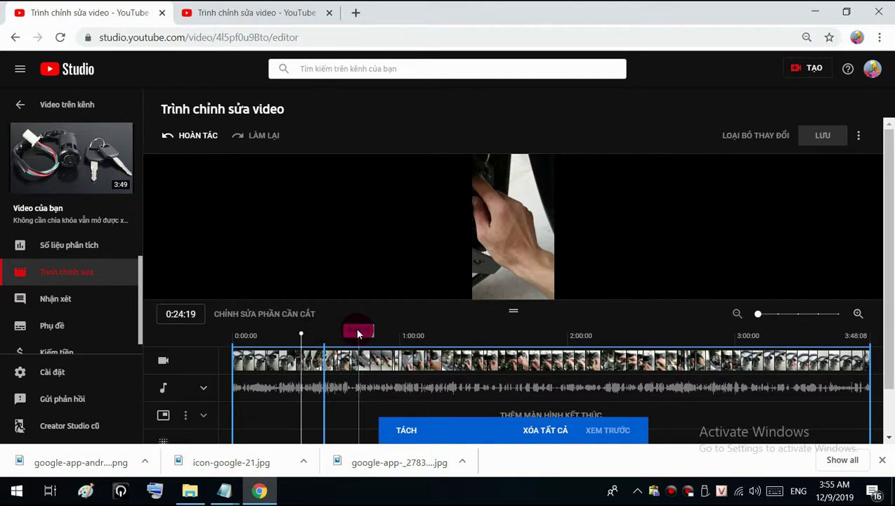
{"action": "key", "text": "ctrl+z"}
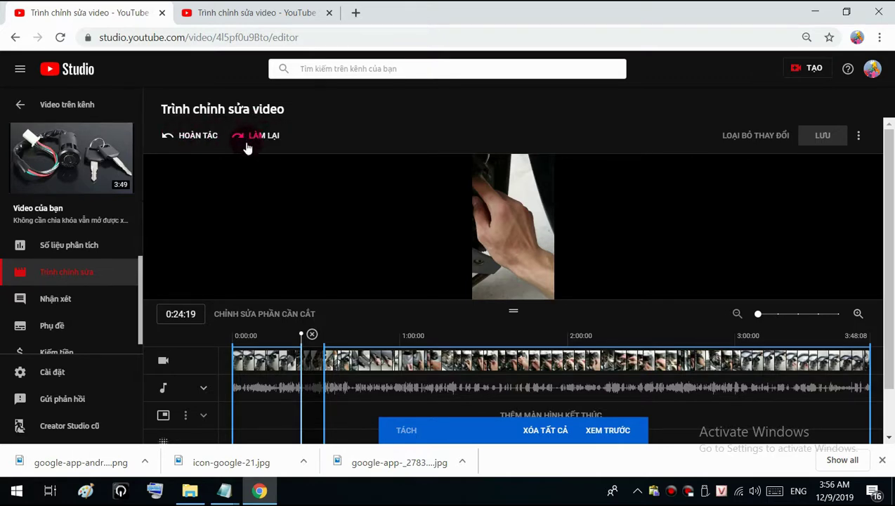
- Split the video at 0:47:25 and again at 0:59:25
{"action": "left_click", "coordinate": [366, 345]}
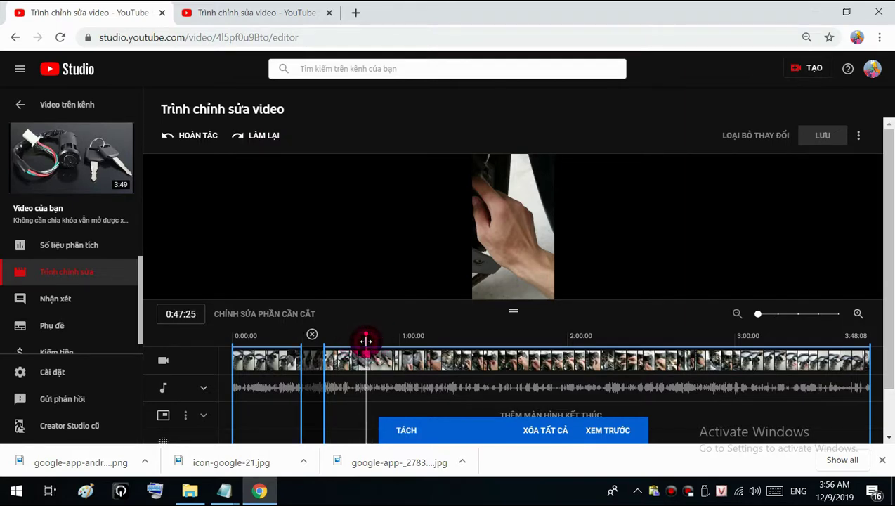
{"action": "left_click", "coordinate": [404, 427]}
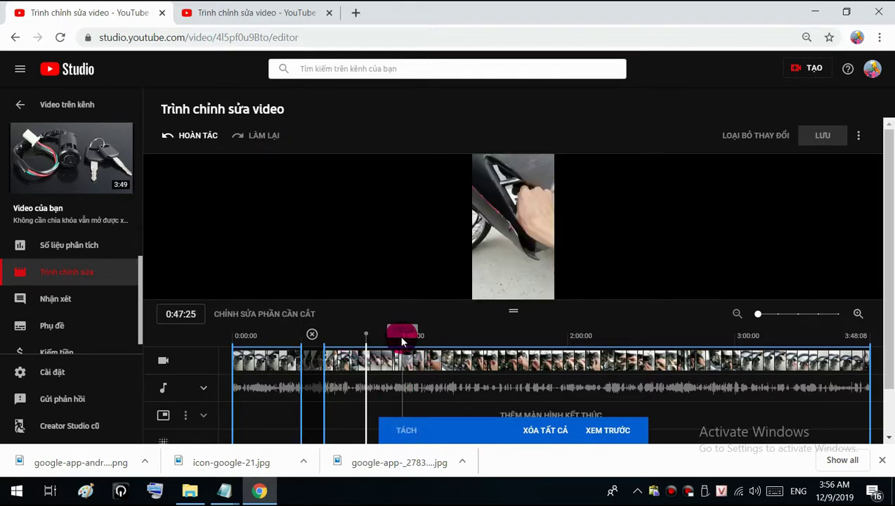
{"action": "left_click", "coordinate": [398, 342]}
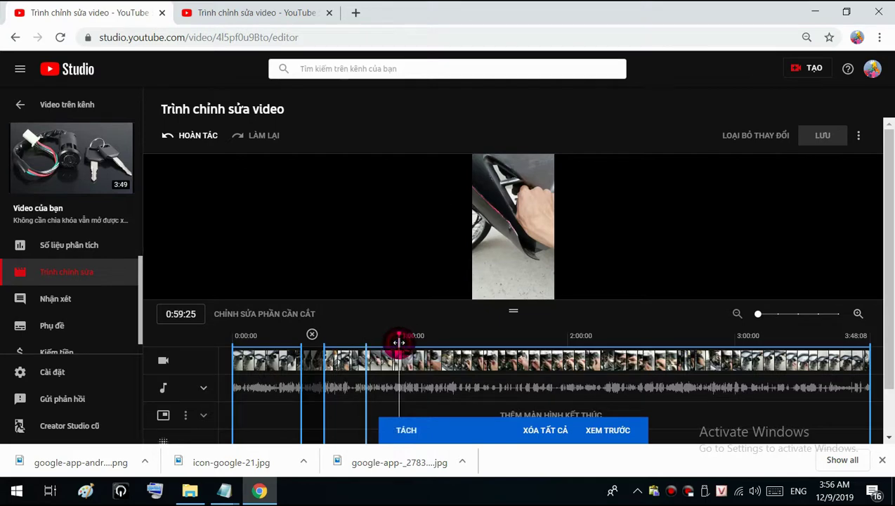
{"action": "left_click", "coordinate": [401, 430]}
- Cut out the section between the splits at 0:47:25 and 0:59:25 by pulling its end edge back to the earlier split
{"action": "left_click", "coordinate": [393, 357]}
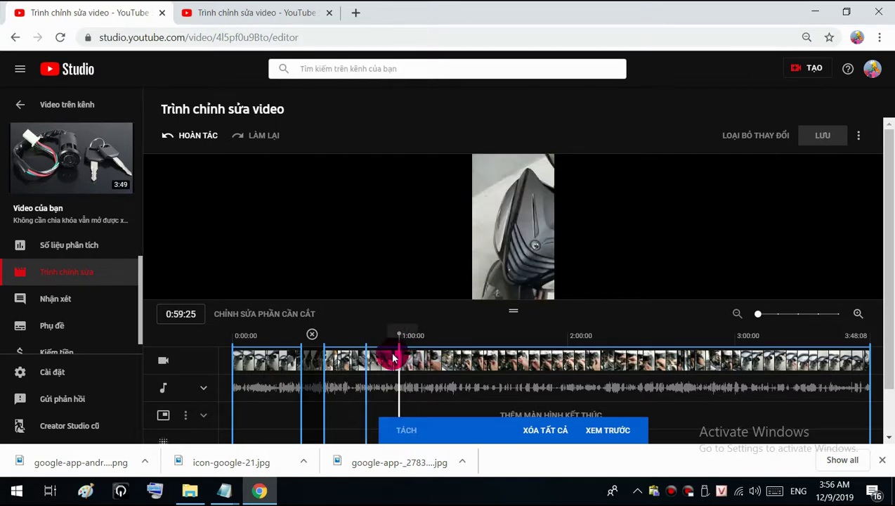
{"action": "left_click_drag", "start_coordinate": [398, 360], "coordinate": [366, 360]}
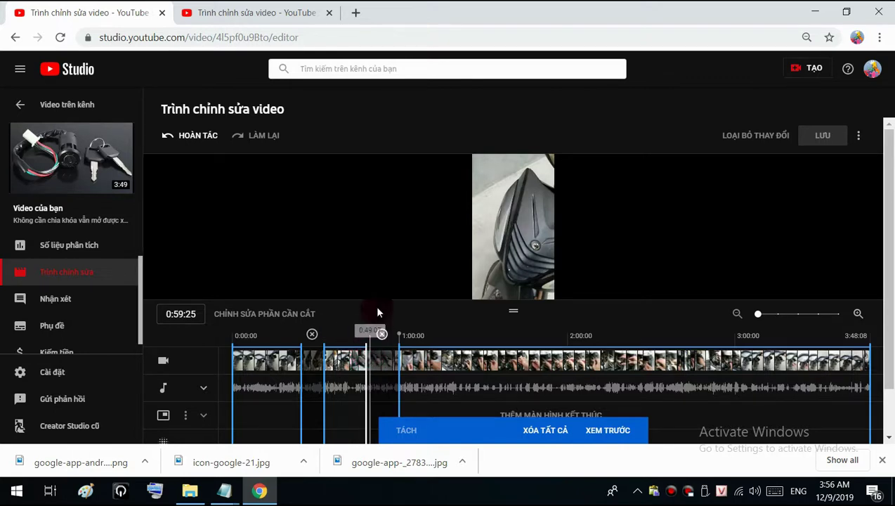
{"action": "left_click_drag", "start_coordinate": [415, 333], "coordinate": [350, 335]}
- Play the video from 0:21:12 and from just before the second cut to check how playback passes both removed sections
{"action": "left_click", "coordinate": [610, 430]}
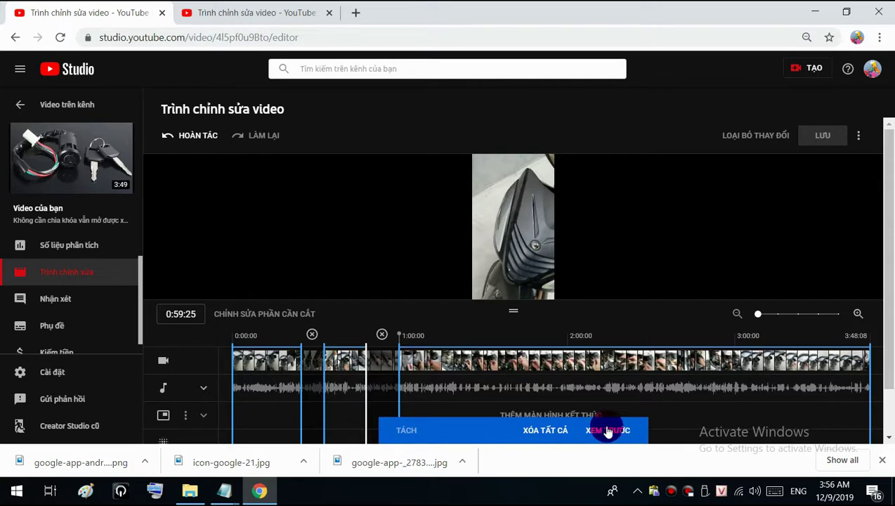
{"action": "left_click_drag", "start_coordinate": [280, 335], "coordinate": [288, 340]}
{"action": "left_click", "coordinate": [292, 344]}
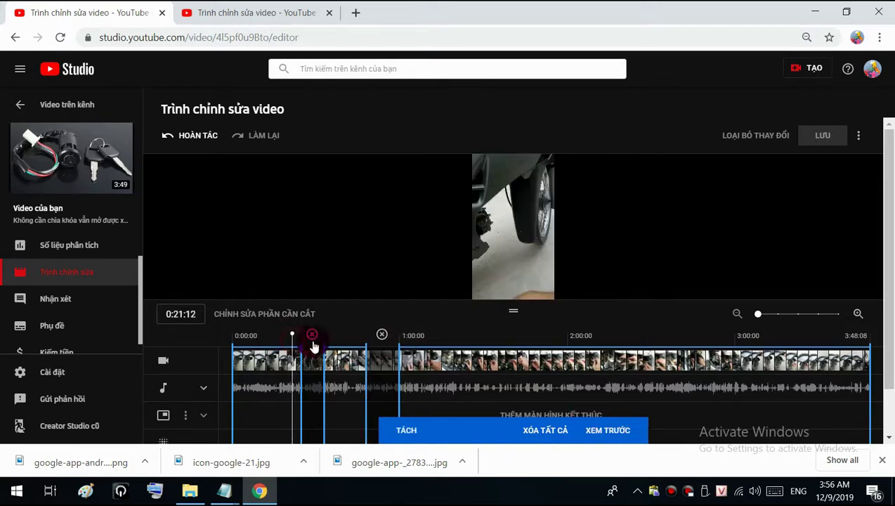
{"action": "left_click", "coordinate": [333, 344]}
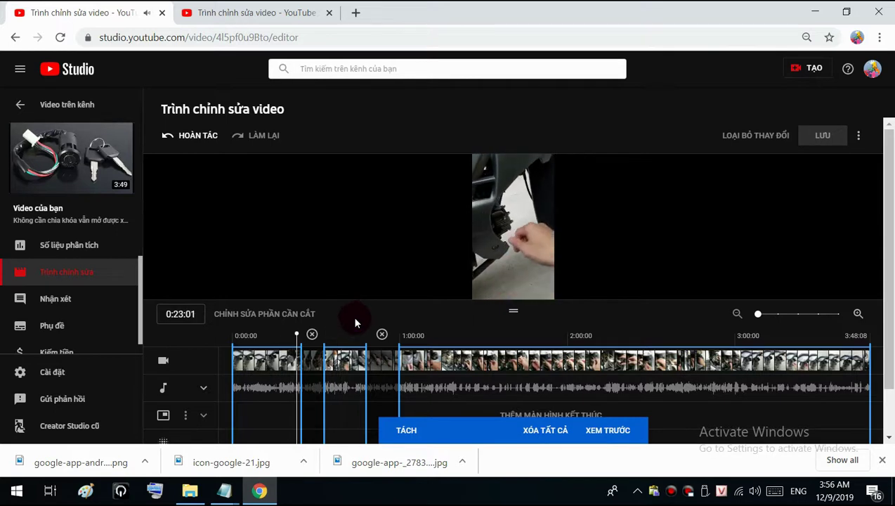
{"action": "left_click", "coordinate": [330, 362]}
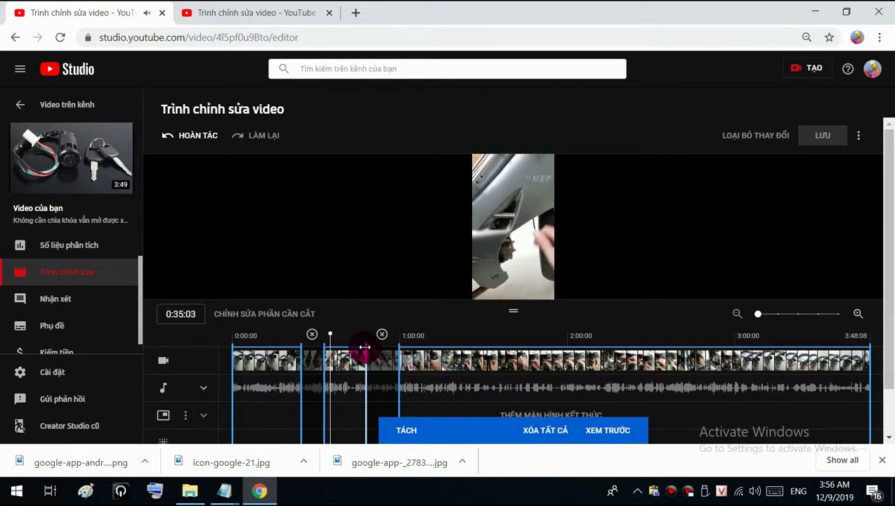
{"action": "left_click", "coordinate": [359, 344]}
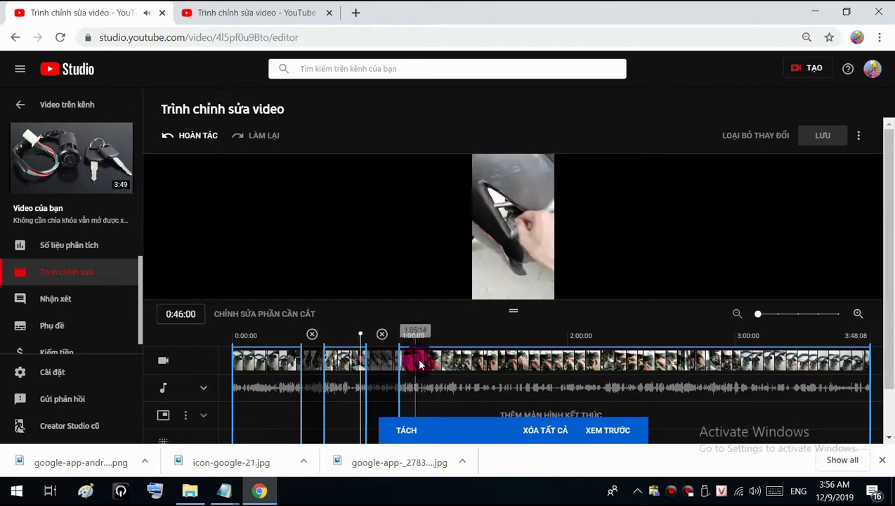
{"action": "left_click", "coordinate": [415, 363]}
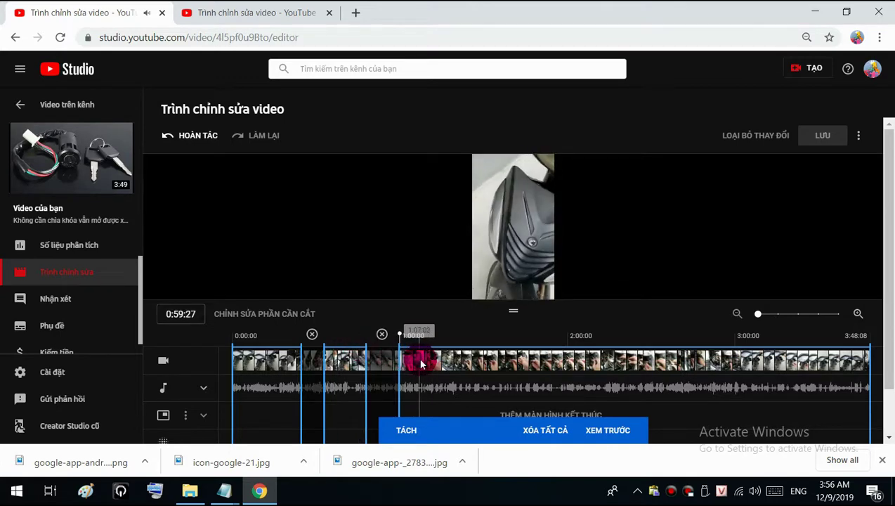
{"action": "left_click", "coordinate": [502, 350]}
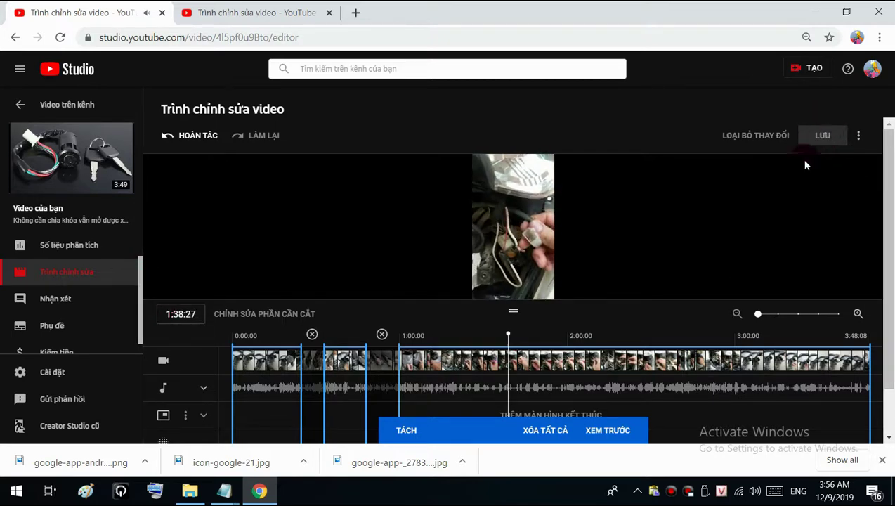
{"action": "mouse_move", "coordinate": [890, 246]}
{"action": "left_mouse_down"}
{"action": "mouse_move", "coordinate": [890, 320]}
{"action": "mouse_move", "coordinate": [890, 244]}
{"action": "left_mouse_up"}
- Switch to the other video's editor, undo the last change to its second cut, and place the playhead at 5:49:22
{"action": "key", "text": "ctrl+Tab"}
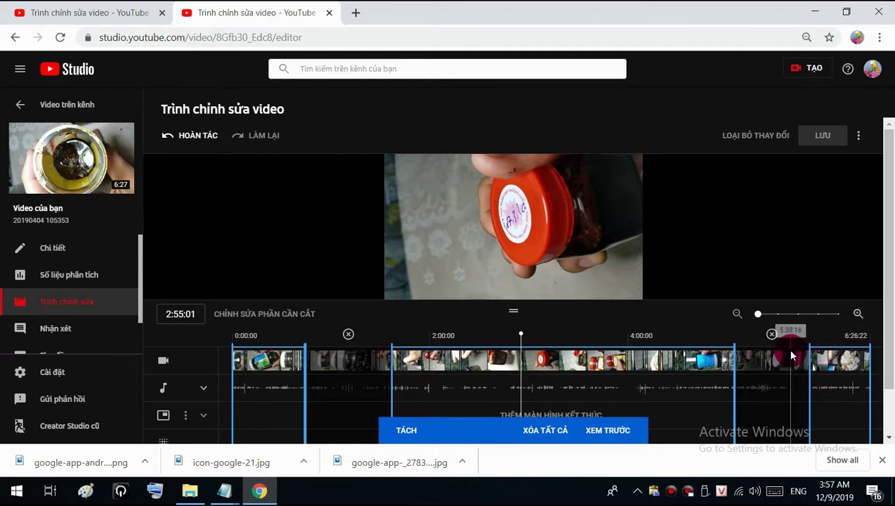
{"action": "key", "text": "ctrl+z"}
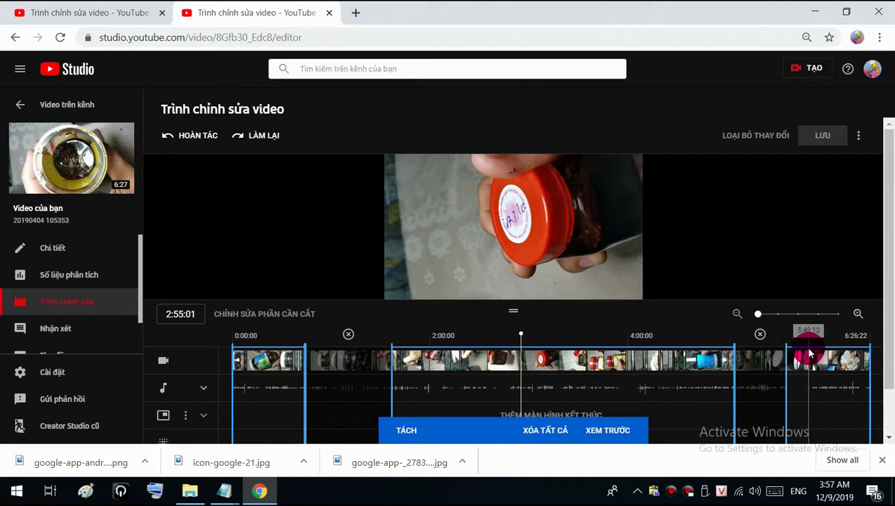
{"action": "left_click", "coordinate": [808, 352]}
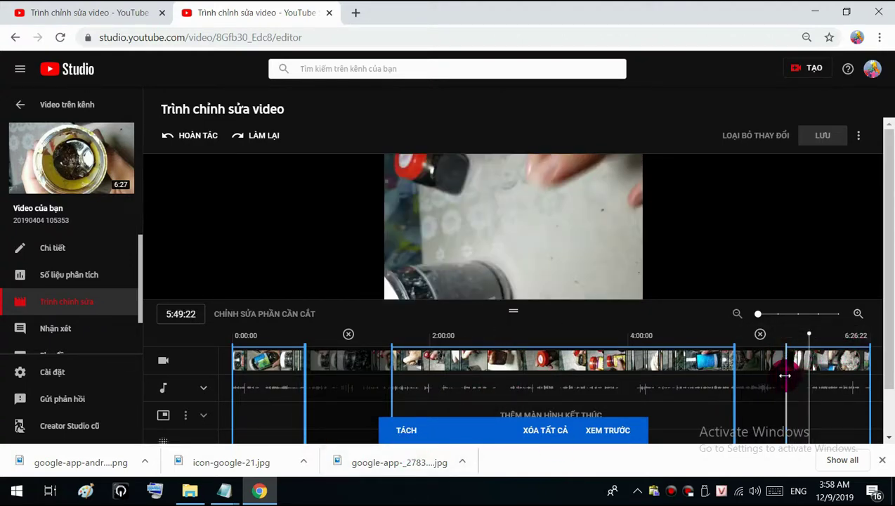
- Try extending the end of the second cut to the playhead at 5:49:22, and undo that extension
{"action": "mouse_move", "coordinate": [785, 376]}
{"action": "left_mouse_down"}
{"action": "mouse_move", "coordinate": [813, 376]}
{"action": "mouse_move", "coordinate": [783, 376]}
{"action": "left_mouse_up"}
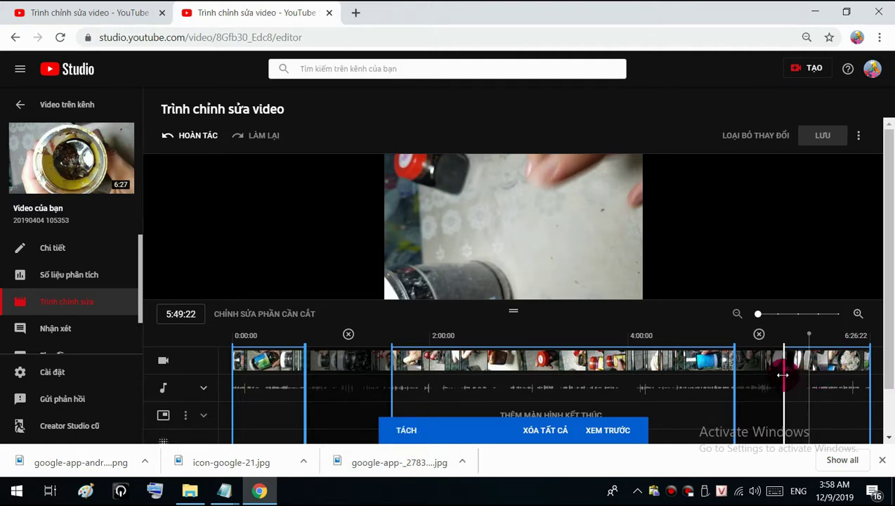
{"action": "key", "text": "ctrl+z"}
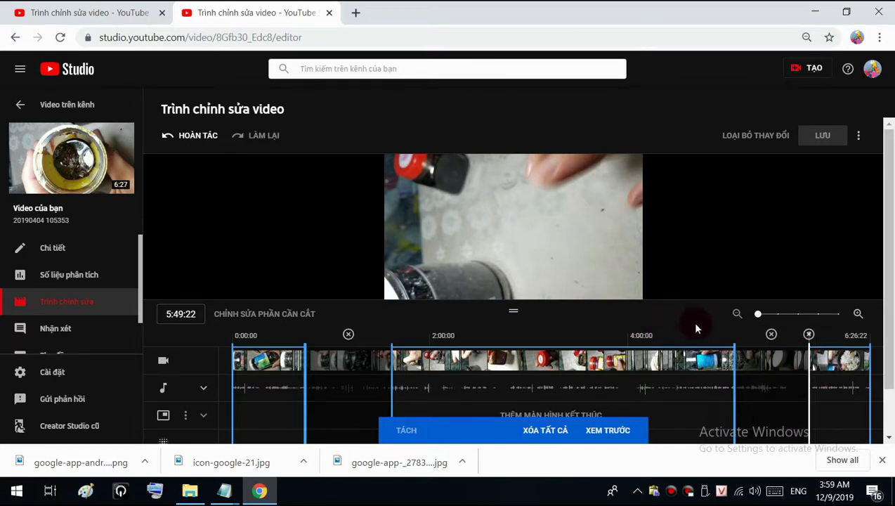
{"action": "left_click_drag", "start_coordinate": [809, 344], "coordinate": [785, 345]}
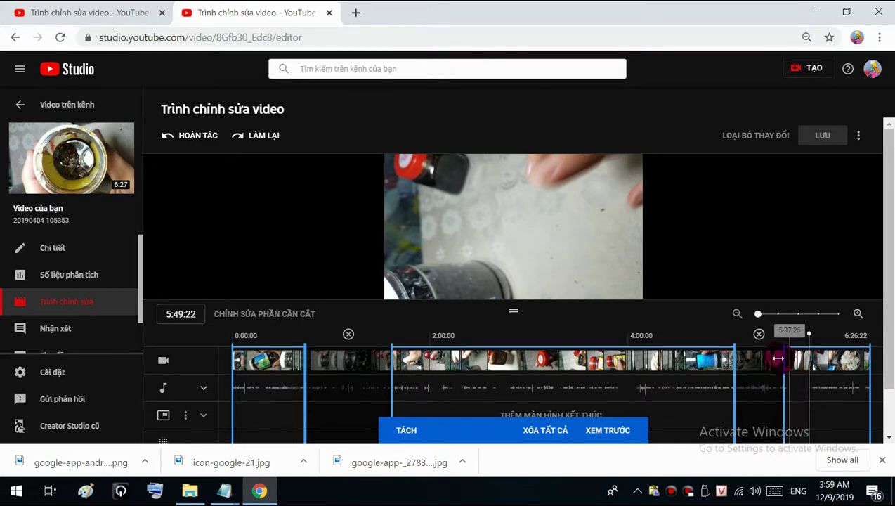
- Split the video at 5:49:22 and extend the second cut's end up to that split
{"action": "left_click", "coordinate": [420, 431]}
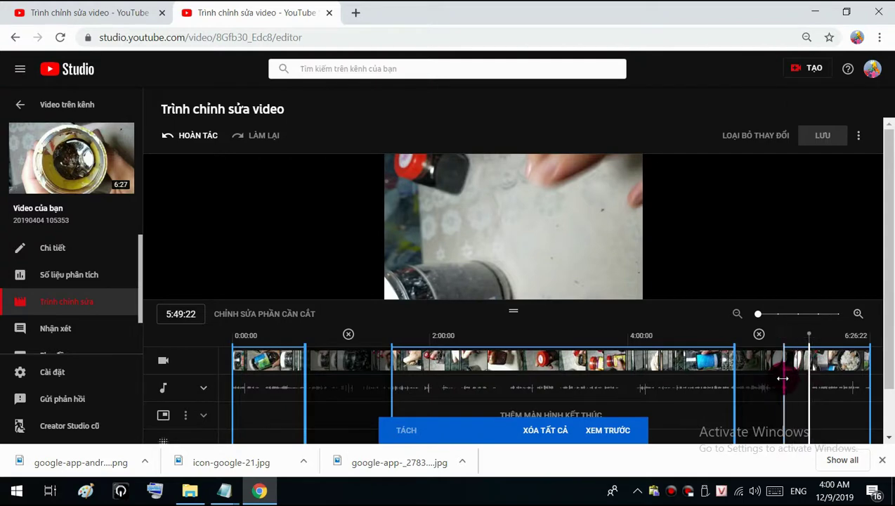
{"action": "left_click_drag", "start_coordinate": [783, 378], "coordinate": [800, 379]}
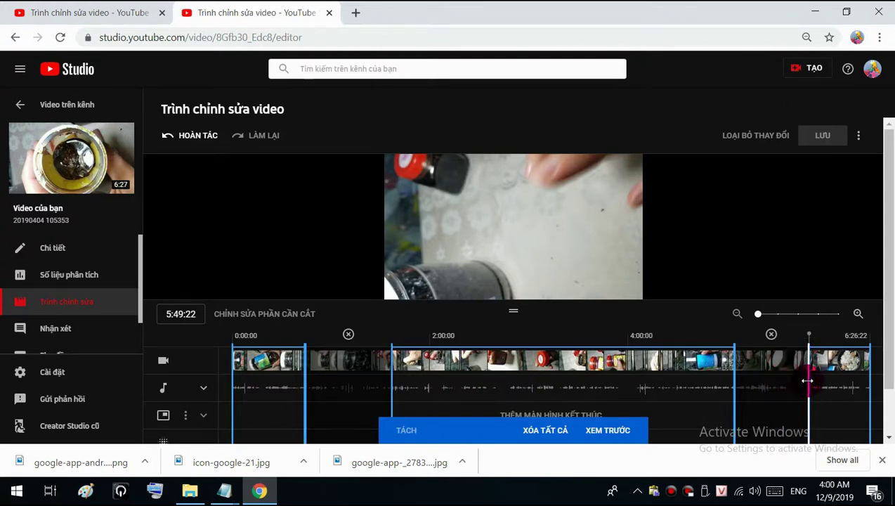
{"action": "left_click", "coordinate": [809, 334]}
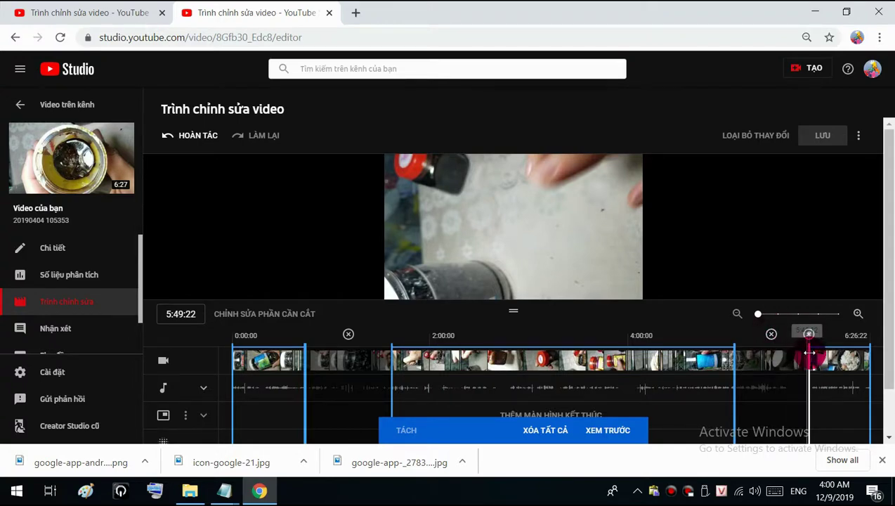
{"action": "mouse_move", "coordinate": [810, 351]}
{"action": "left_mouse_down"}
{"action": "mouse_move", "coordinate": [737, 360]}
{"action": "mouse_move", "coordinate": [776, 365]}
{"action": "left_mouse_up"}
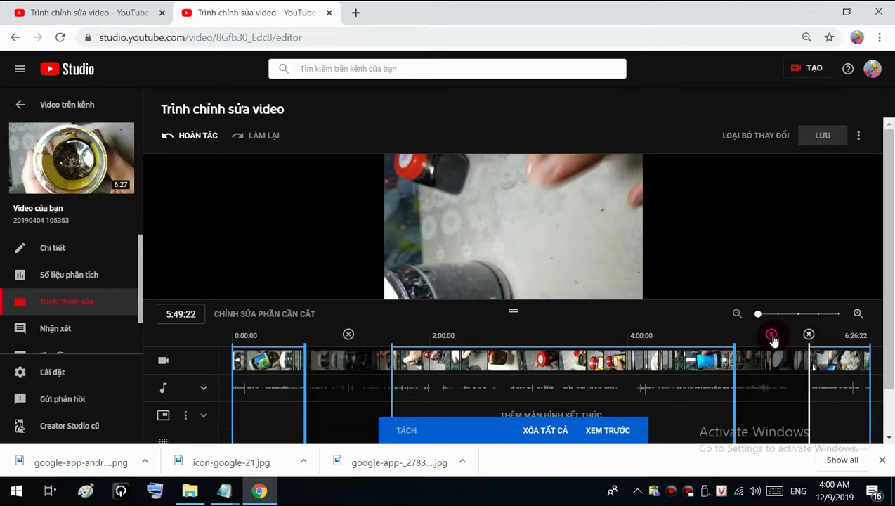
{"action": "mouse_move", "coordinate": [808, 340]}
{"action": "left_mouse_down"}
{"action": "mouse_move", "coordinate": [796, 348]}
{"action": "mouse_move", "coordinate": [797, 361]}
{"action": "mouse_move", "coordinate": [770, 358]}
{"action": "left_mouse_up"}
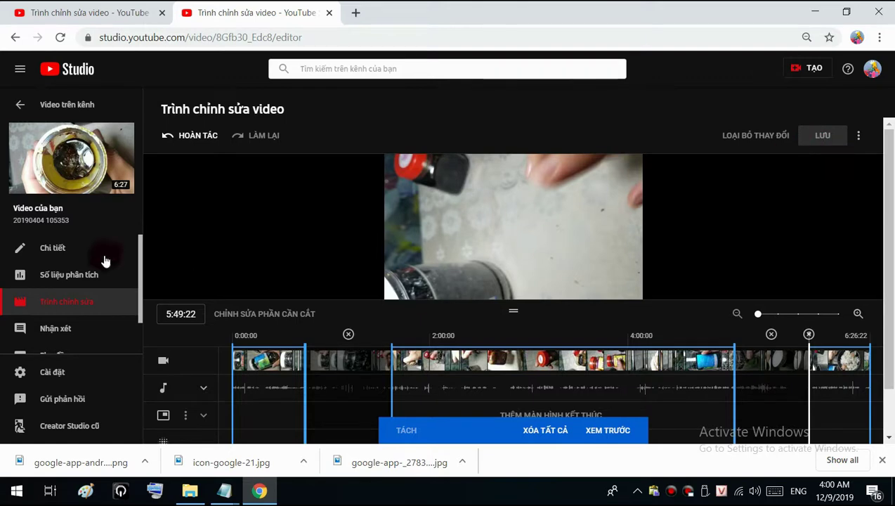
- Look through the available editing and management pages for both videos, and return to the second video's timeline
{"action": "left_click", "coordinate": [140, 279]}
{"action": "left_click_drag", "start_coordinate": [141, 283], "coordinate": [140, 337]}
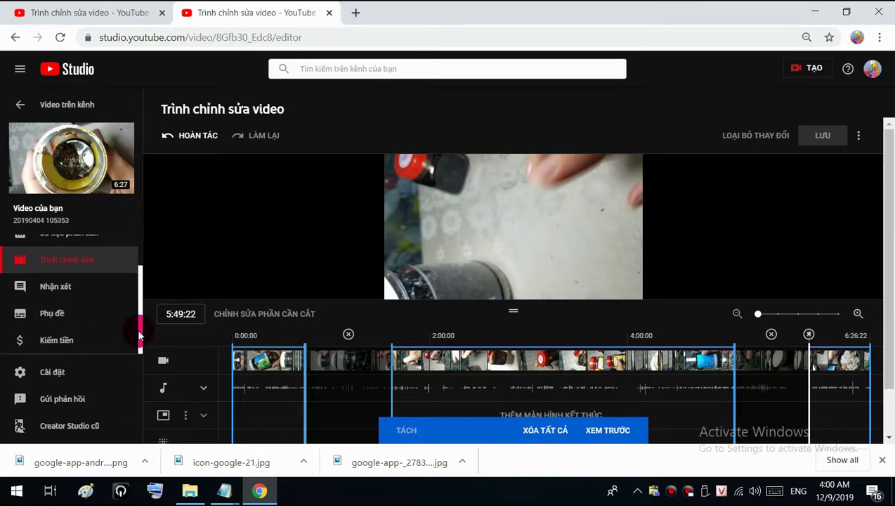
{"action": "left_click", "coordinate": [120, 12]}
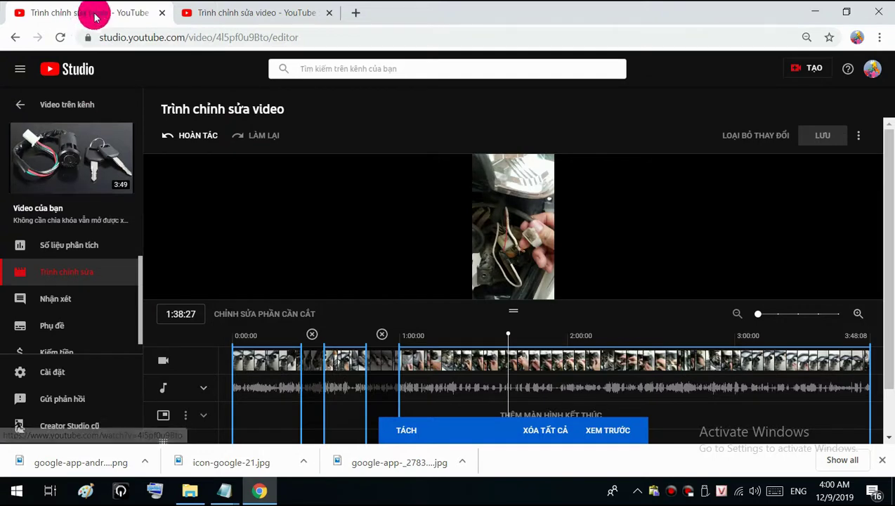
{"action": "scroll", "coordinate": [106, 295], "scroll_direction": "down", "scroll_amount": 1}
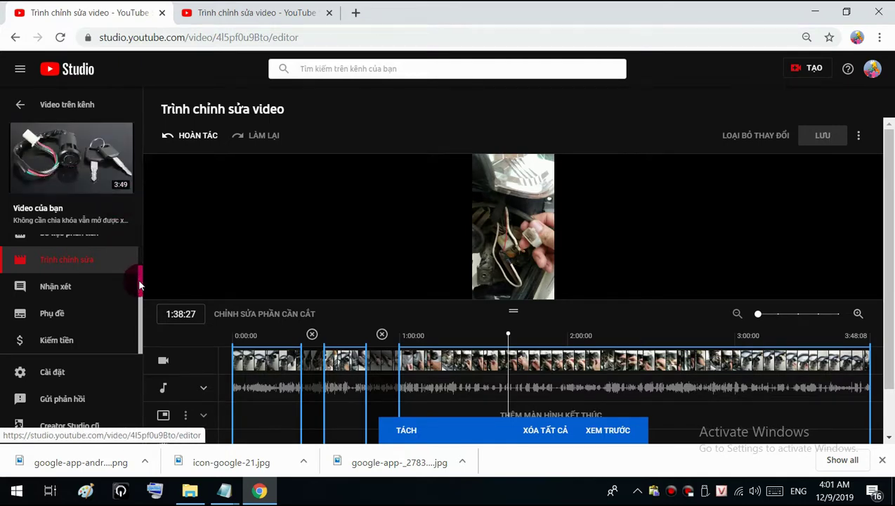
{"action": "left_click_drag", "start_coordinate": [140, 284], "coordinate": [130, 330]}
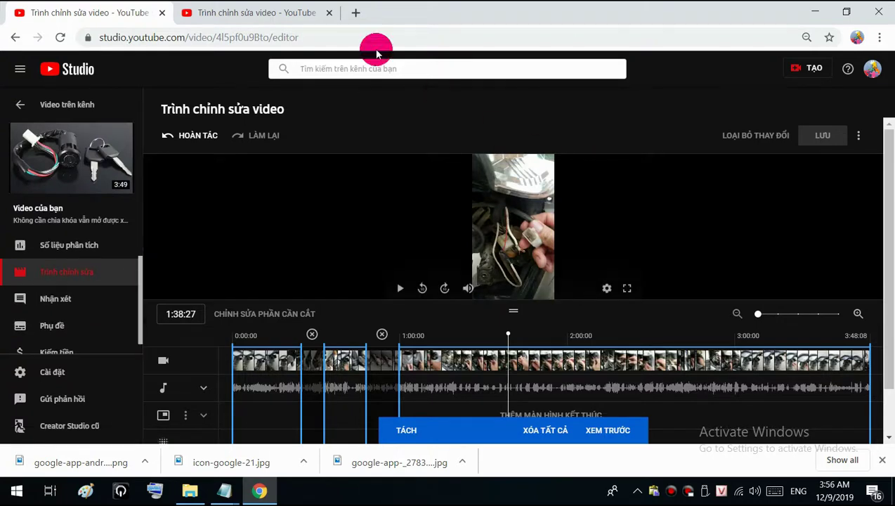
{"action": "left_click", "coordinate": [286, 12]}
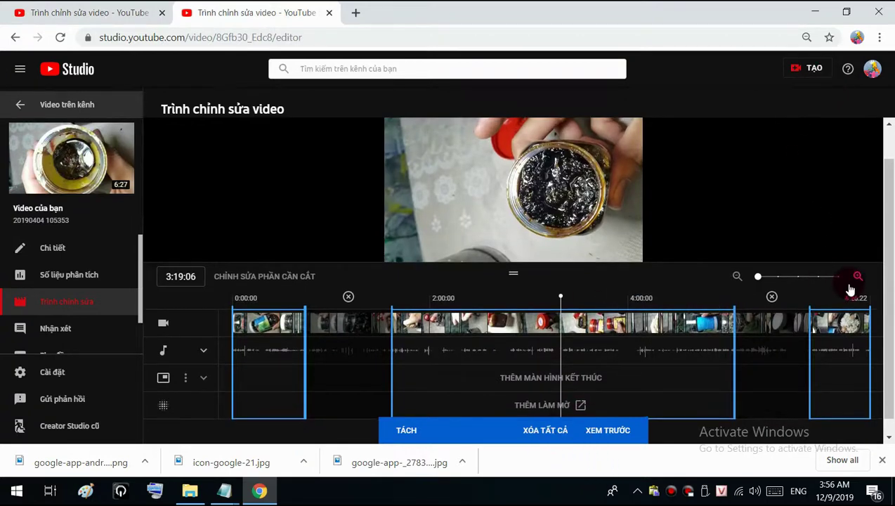
{"action": "scroll", "coordinate": [855, 289], "scroll_direction": "down", "scroll_amount": 1}
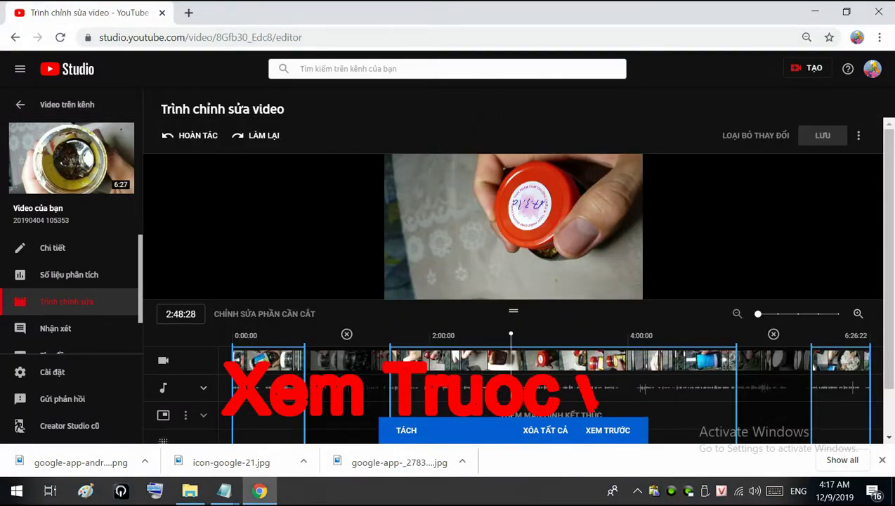